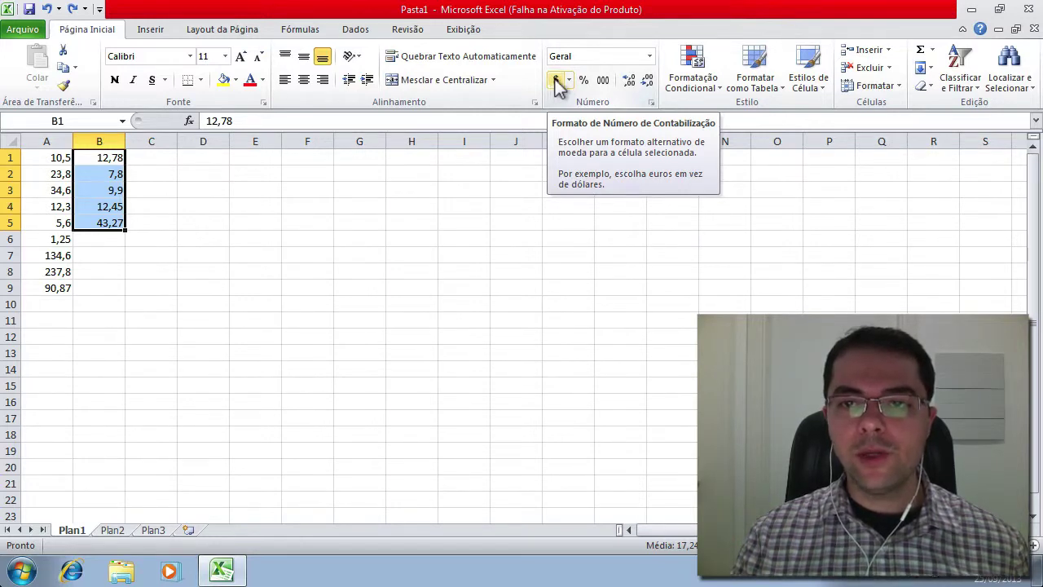
# Apply the R$ accounting number format to the values in B1:B5 and A1:A9.
pyautogui.click(555, 81)
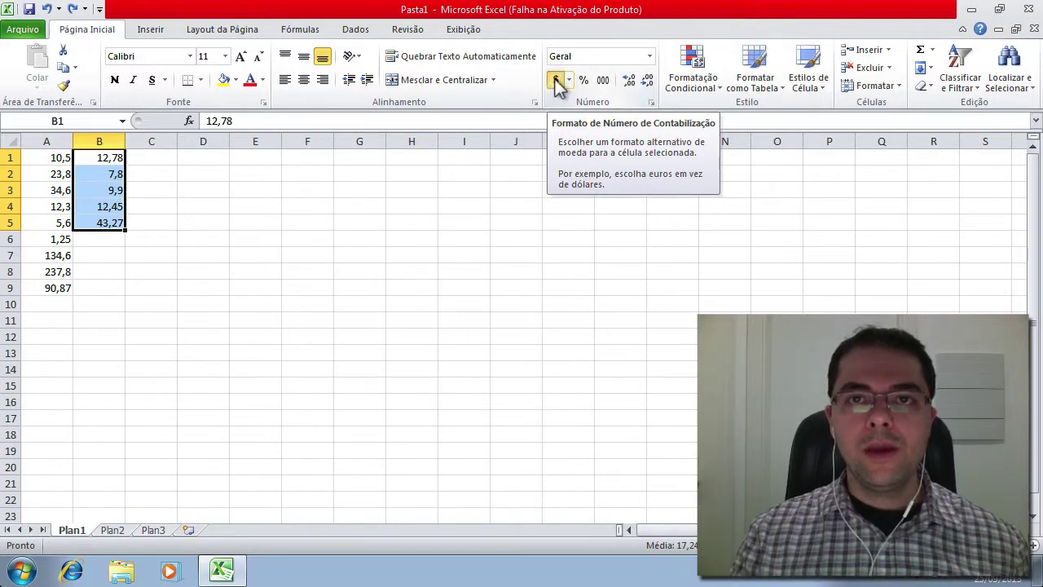
pyautogui.moveTo(124, 142); pyautogui.dragTo(141, 142)
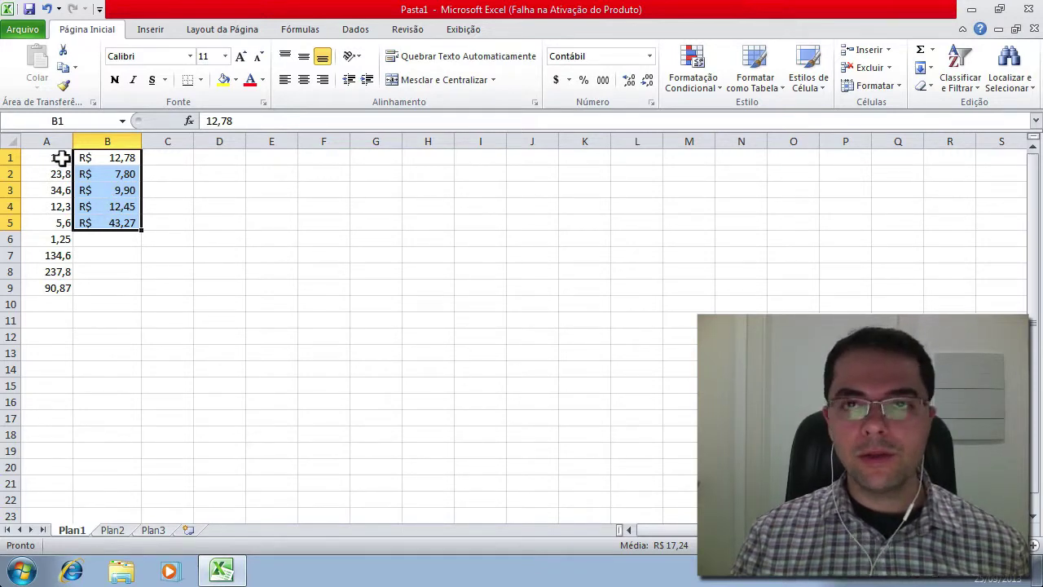
pyautogui.moveTo(62, 158); pyautogui.dragTo(82, 277)
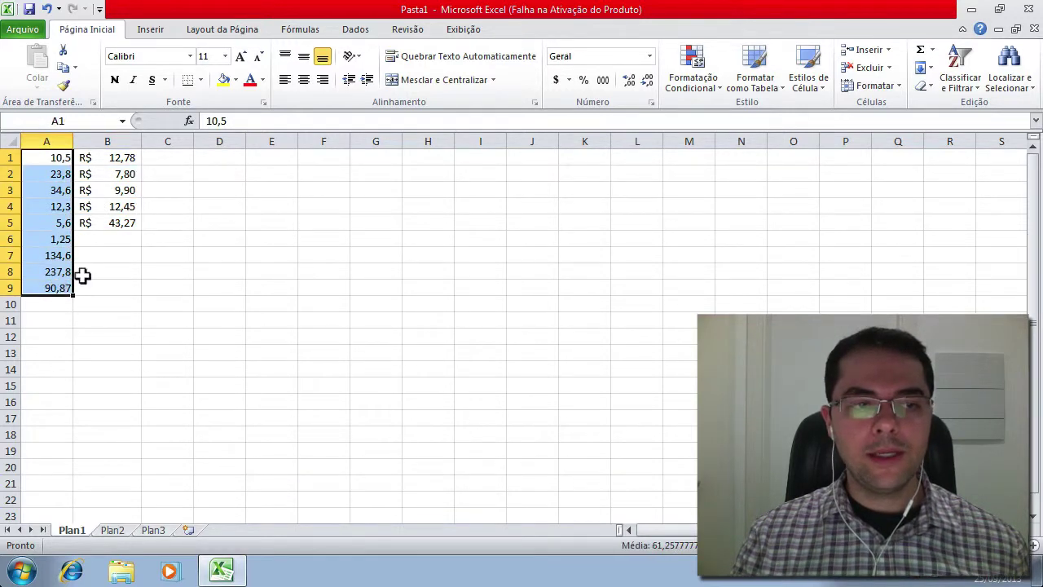
pyautogui.click(556, 80)
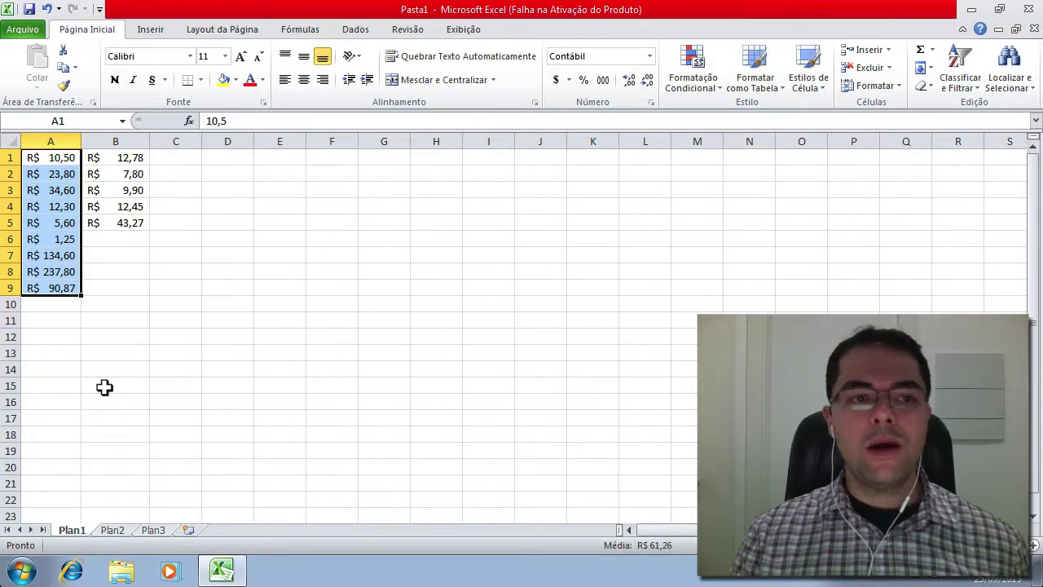
pyautogui.click(65, 319)
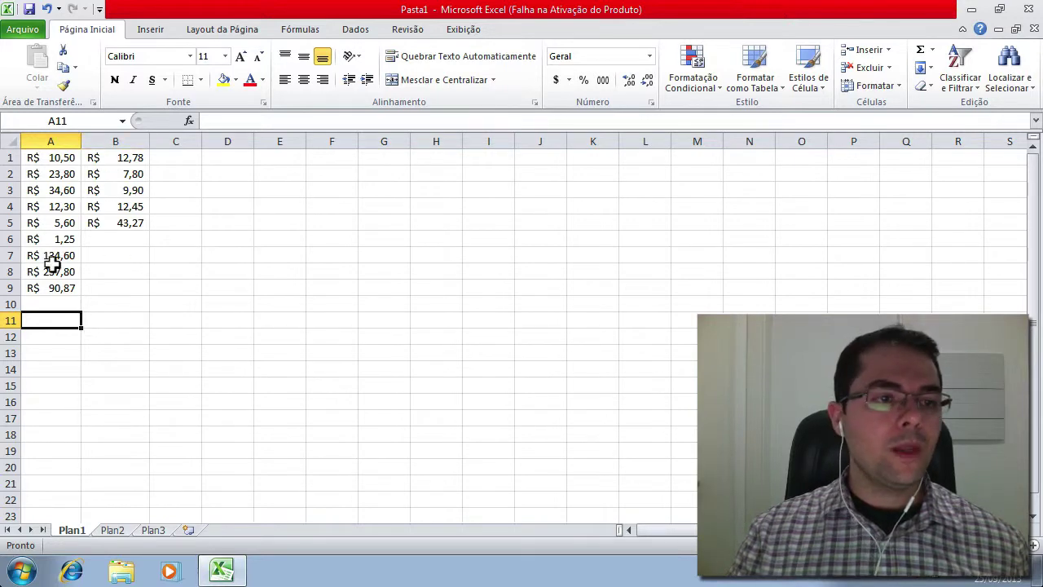
pyautogui.click(52, 141)
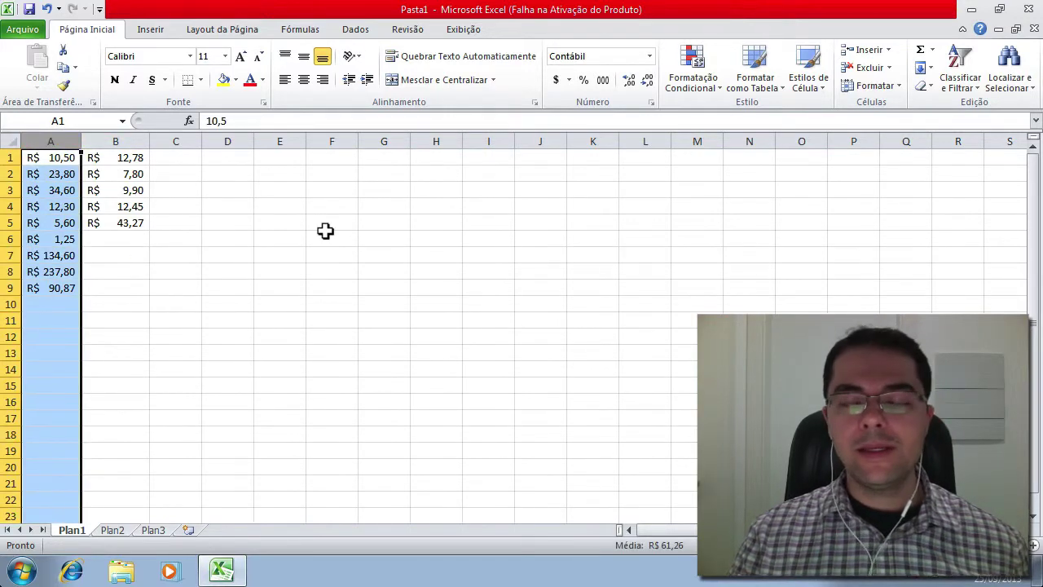
pyautogui.click(124, 142)
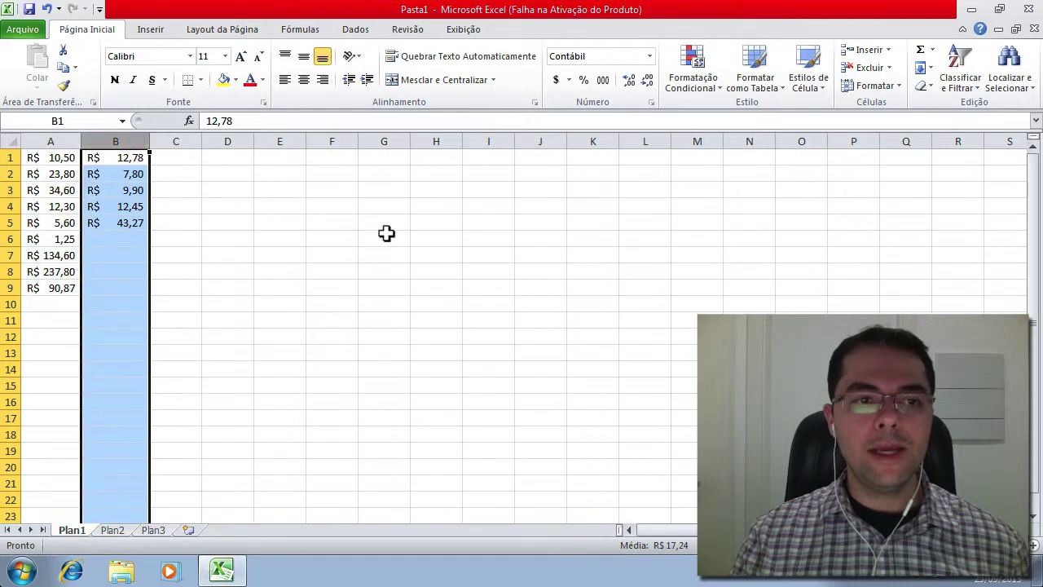
pyautogui.click(385, 287)
# Enter the formula =A1+A2 in cell A11 to add the first two values of column A.
pyautogui.click(49, 320)
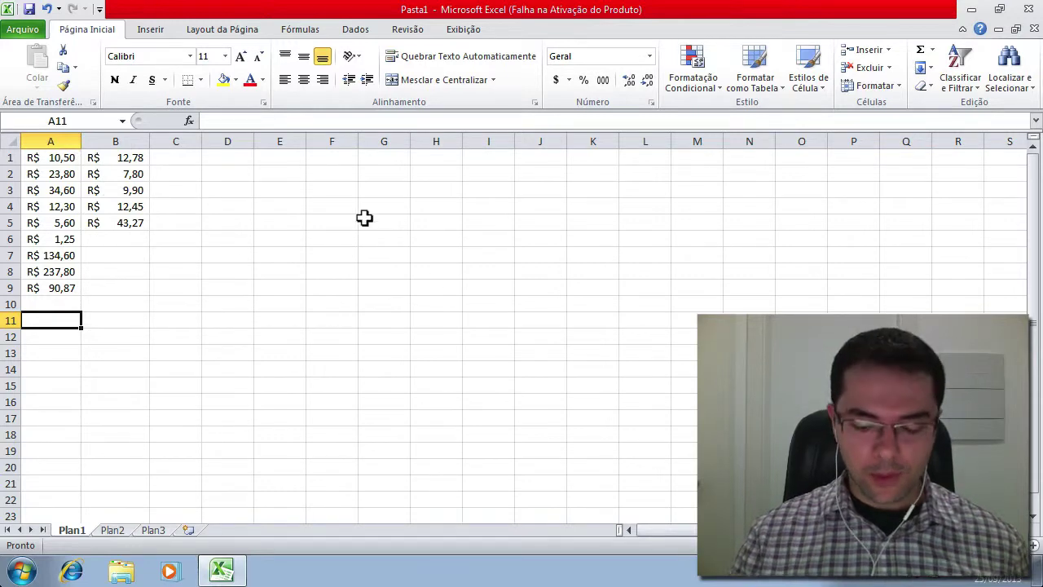
pyautogui.write('=')
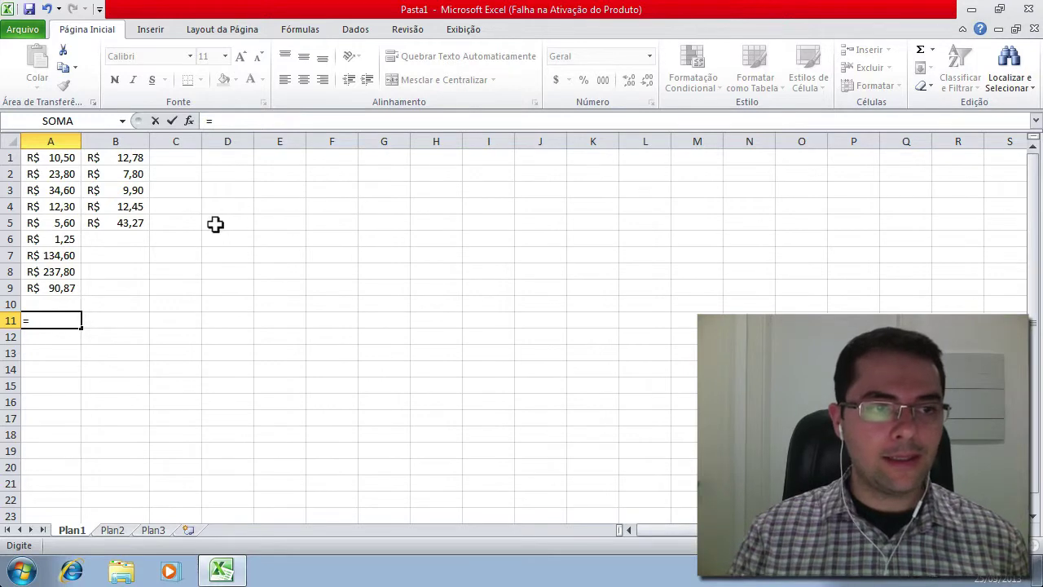
pyautogui.click(74, 158)
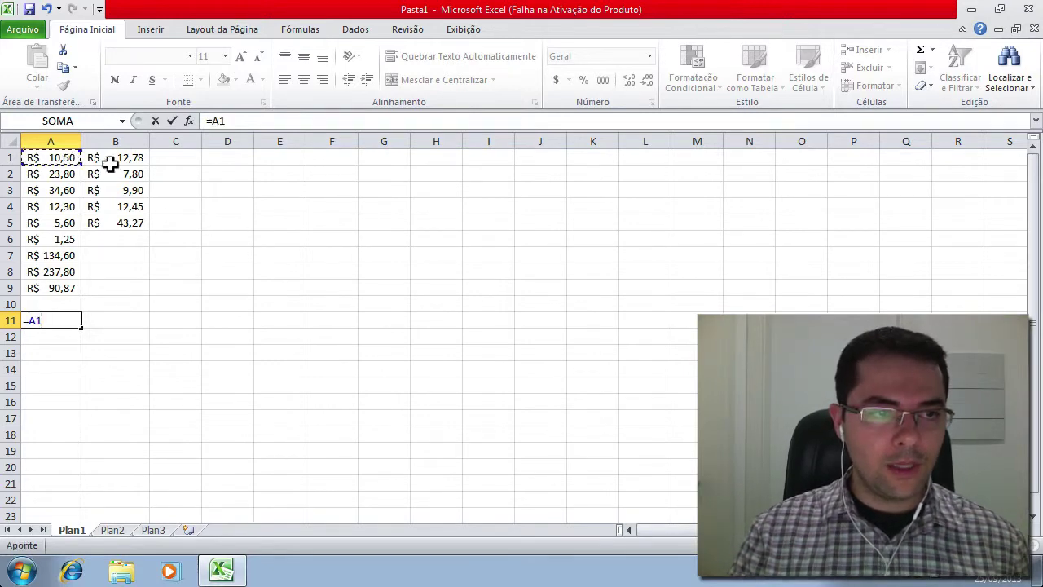
pyautogui.write('+')
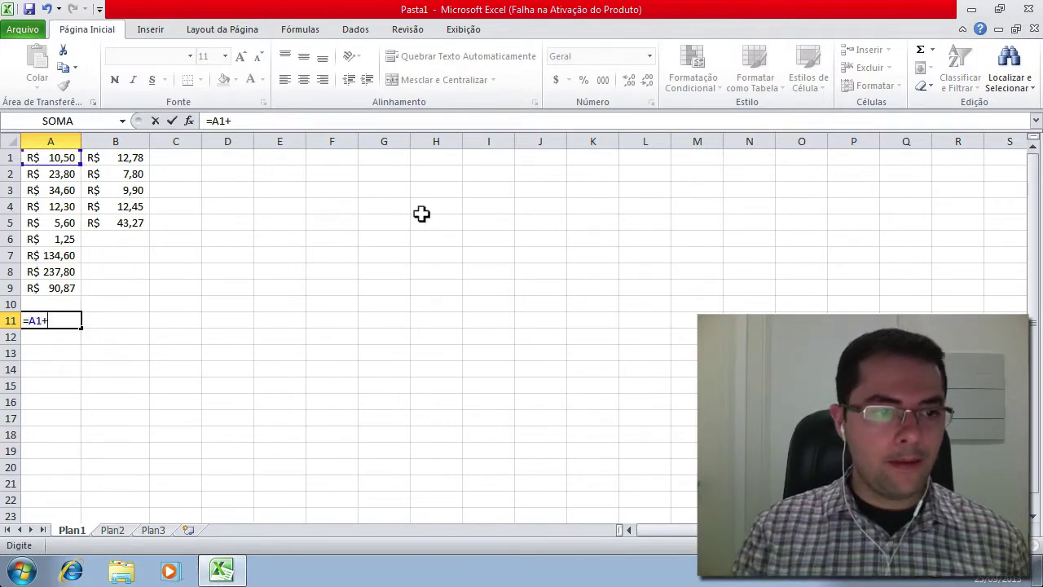
pyautogui.click(52, 173)
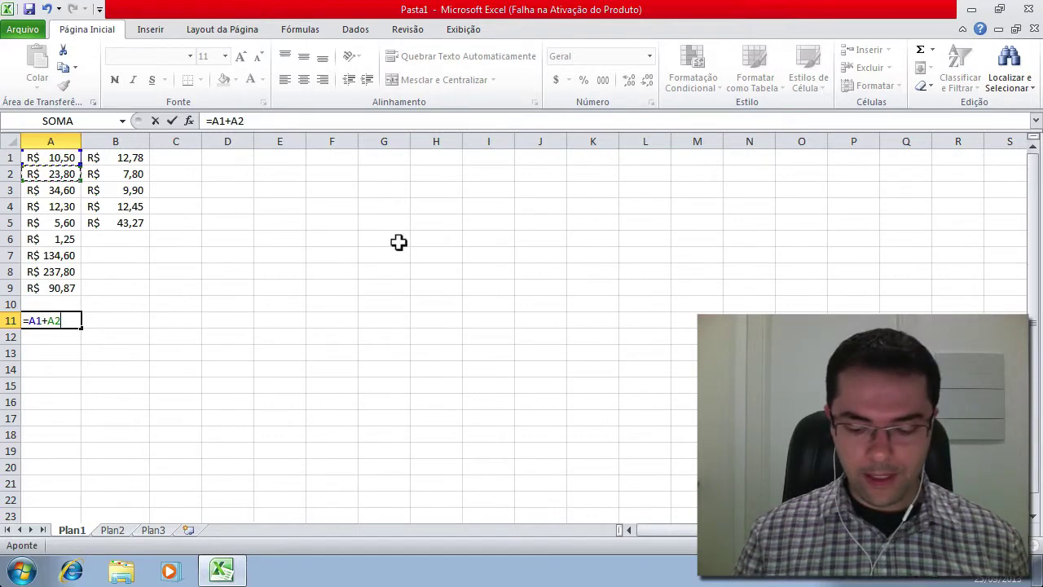
pyautogui.press('Return')
# Replace the formula in cell A11 with =SOMA(A1:A9) to total column A, and review it in the cell.
pyautogui.press('Up')
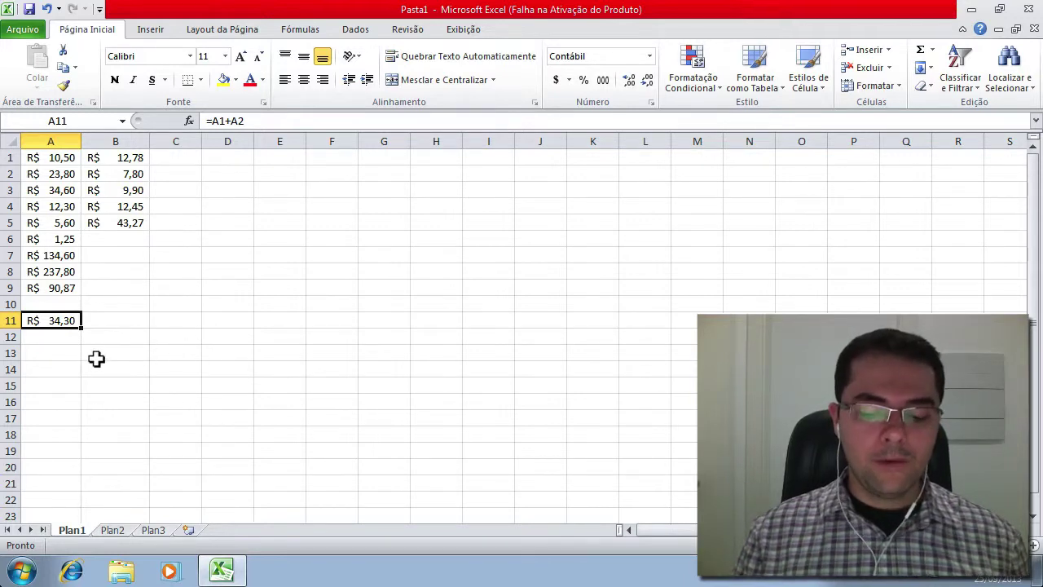
pyautogui.write('=')
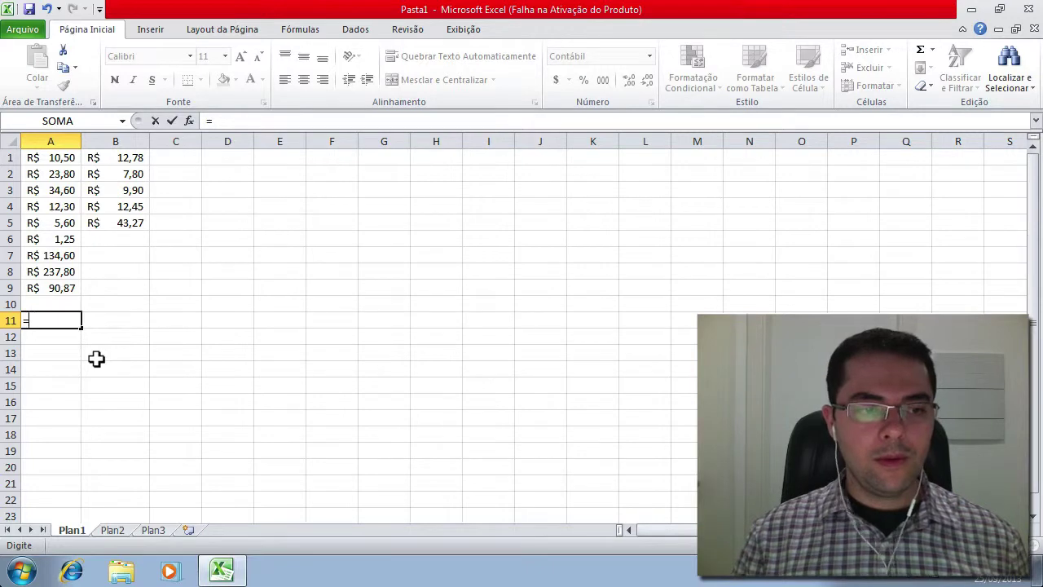
pyautogui.write('SOMA')
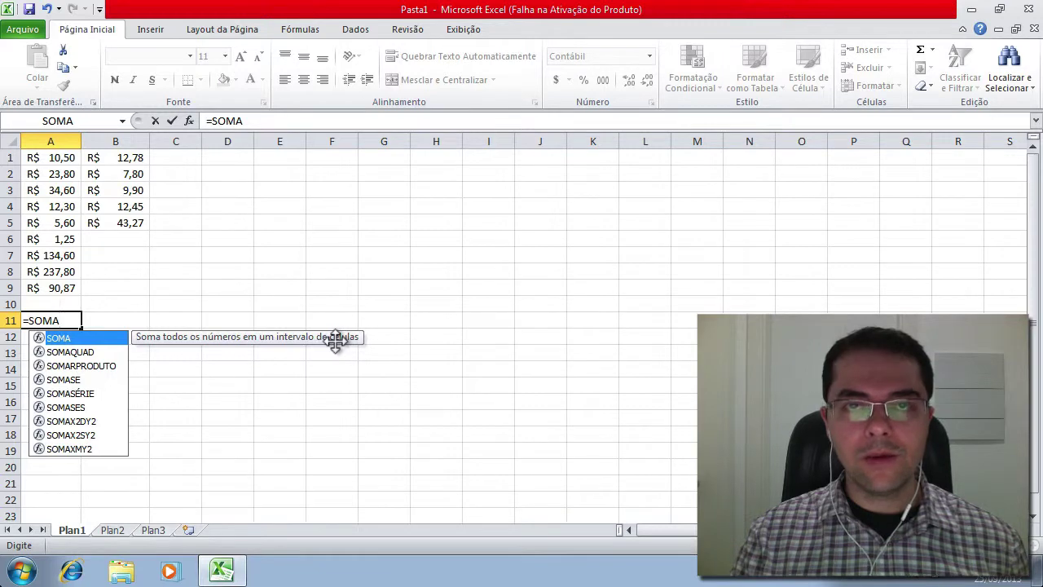
pyautogui.doubleClick(95, 339)
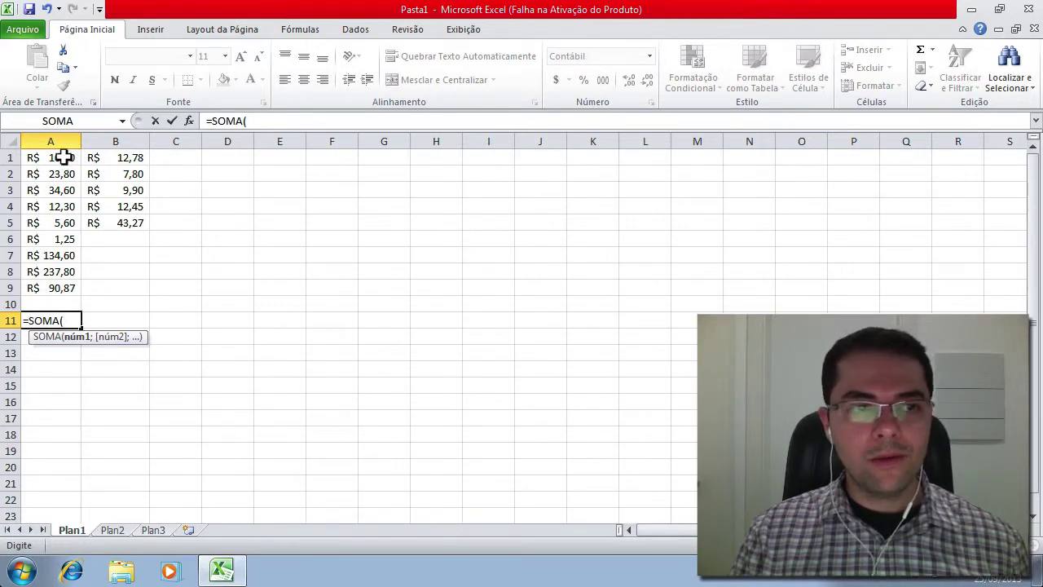
pyautogui.moveTo(63, 157); pyautogui.dragTo(58, 288)
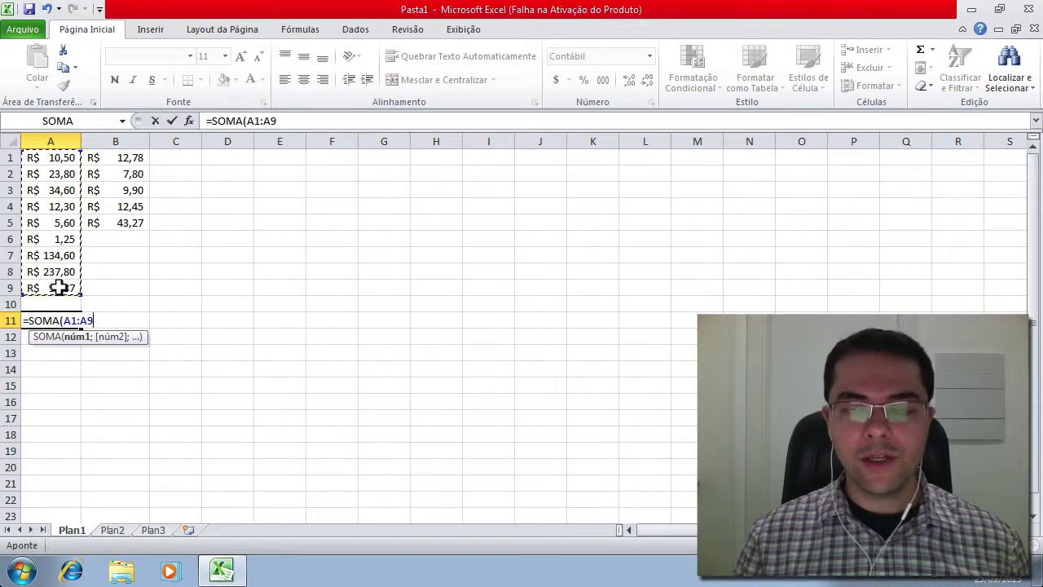
pyautogui.press('Return')
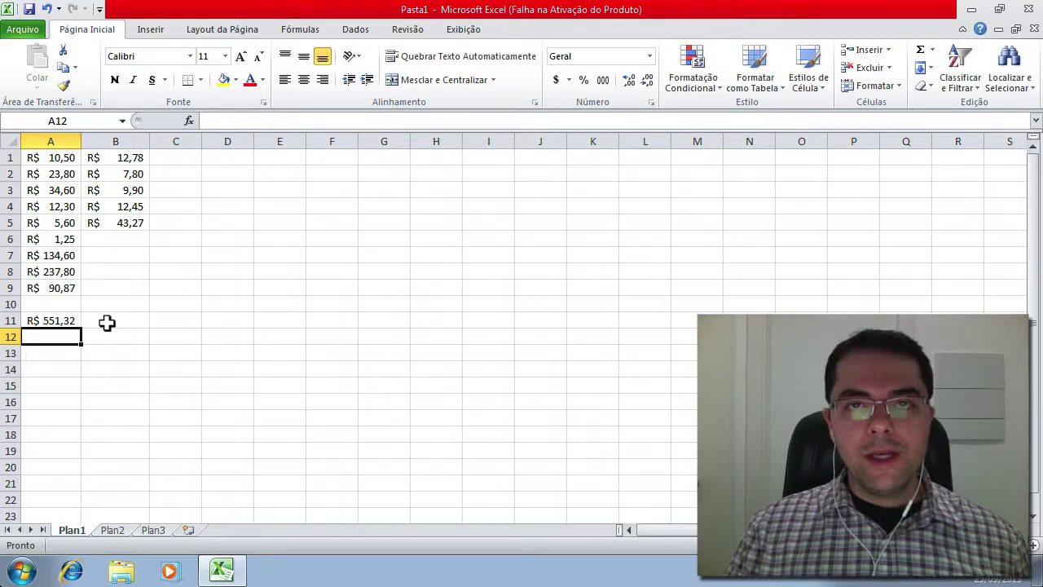
pyautogui.click(55, 320)
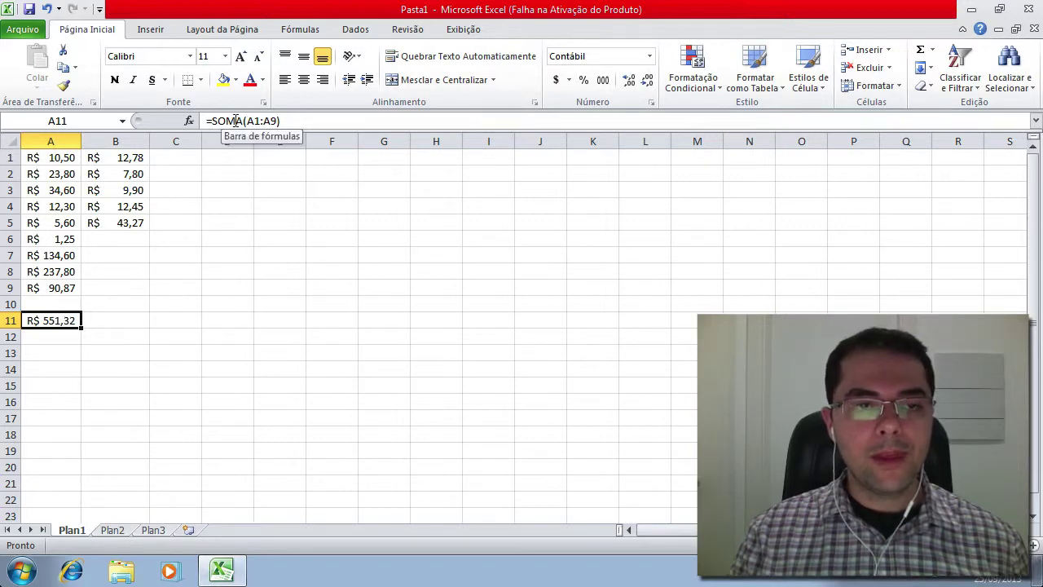
pyautogui.doubleClick(62, 323)
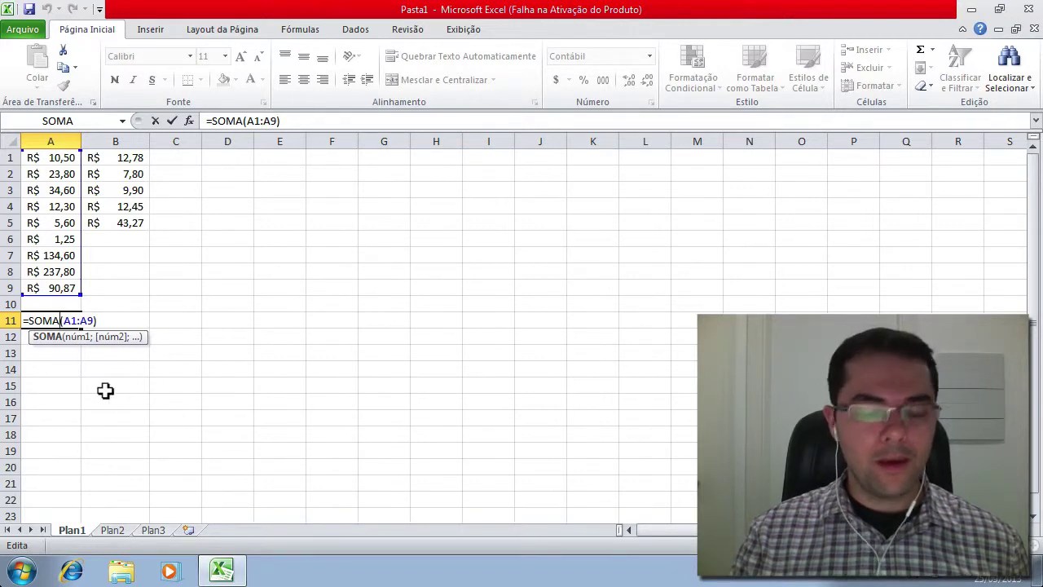
pyautogui.press('Return')
pyautogui.press('Up')
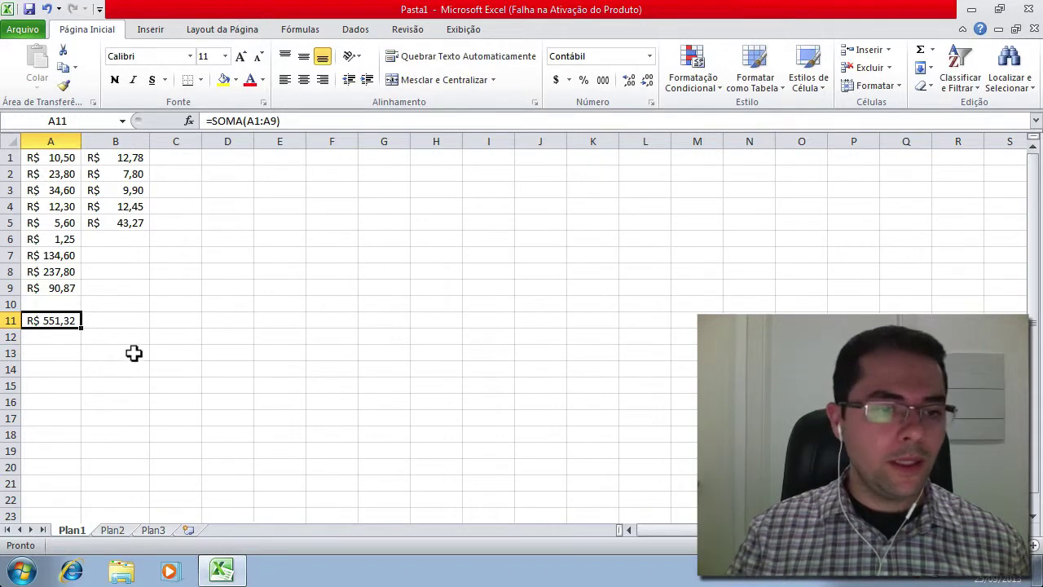
# Enter =SOMA(B1:B5) in cell B11 to total the values in column B.
pyautogui.click(138, 318)
pyautogui.write('=')
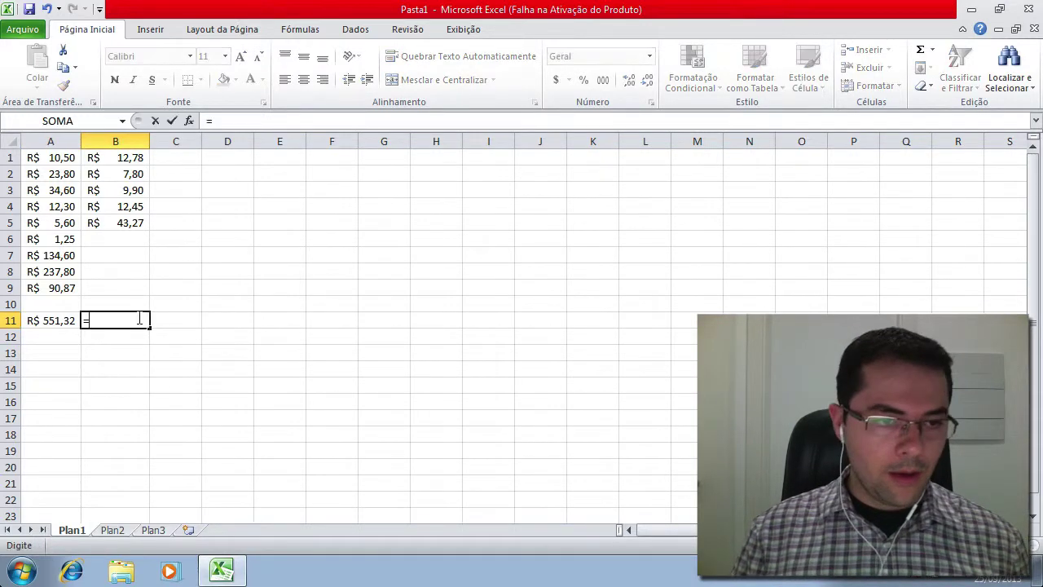
pyautogui.write('SOMA(')
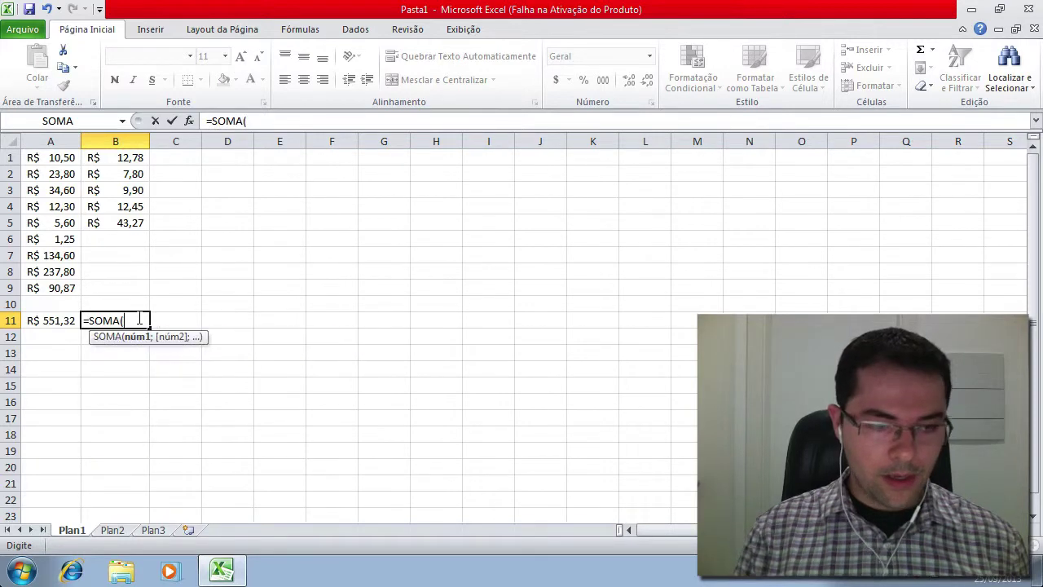
pyautogui.moveTo(132, 158); pyautogui.dragTo(126, 227)
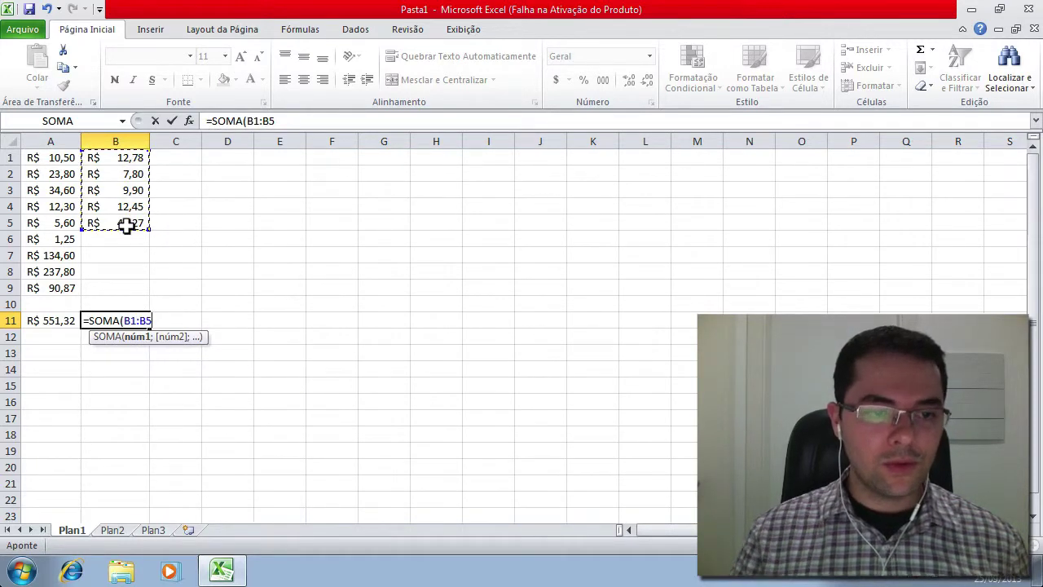
pyautogui.press('Return')
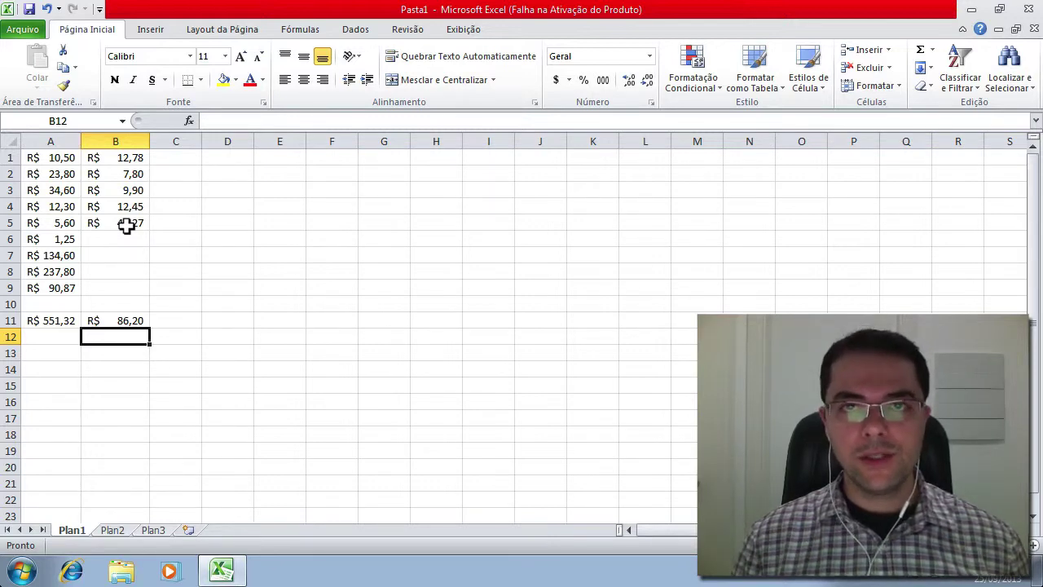
# Enter =A11-B11 in cell A12 to subtract column B's total from column A's, and review the formulas in A11, B11 and A12.
pyautogui.press('Left')
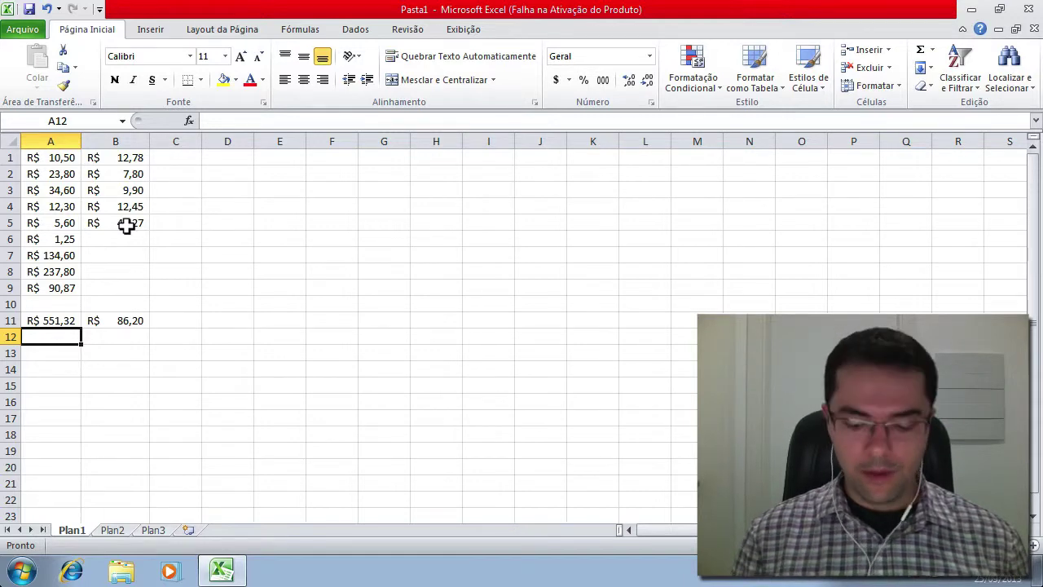
pyautogui.write('=')
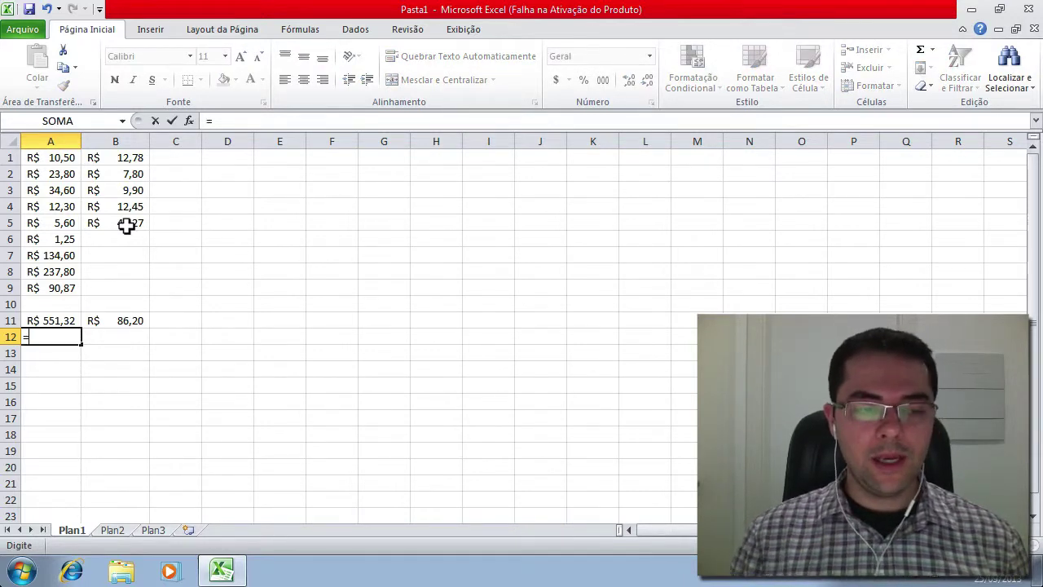
pyautogui.click(65, 320)
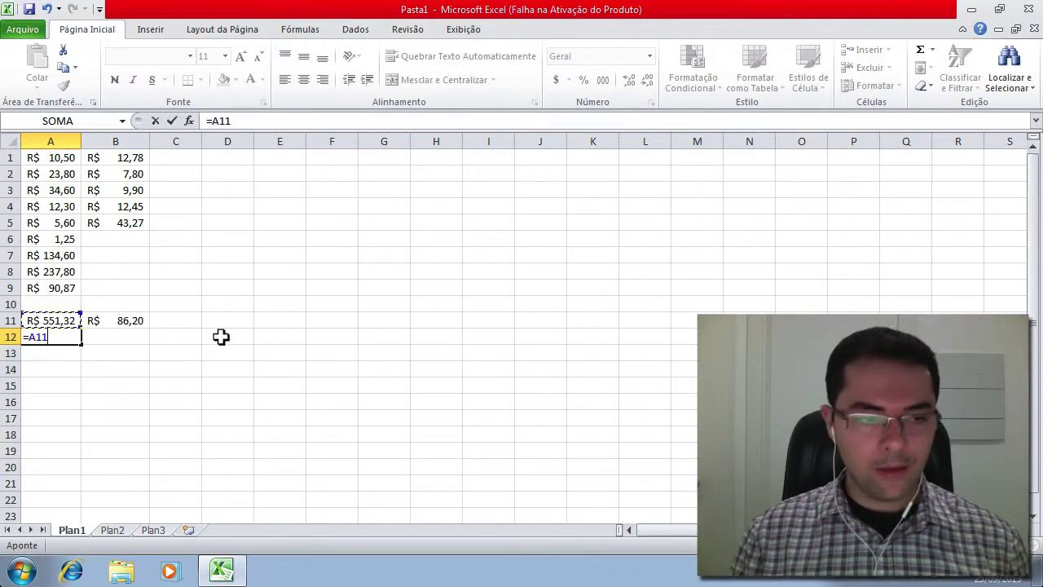
pyautogui.write('-')
pyautogui.click(139, 318)
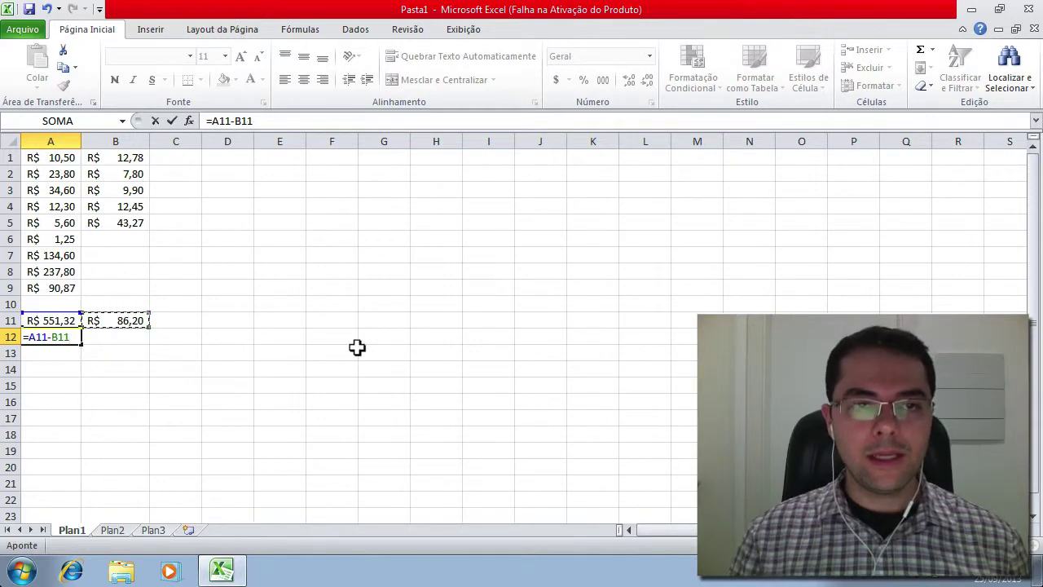
pyautogui.press('Return')
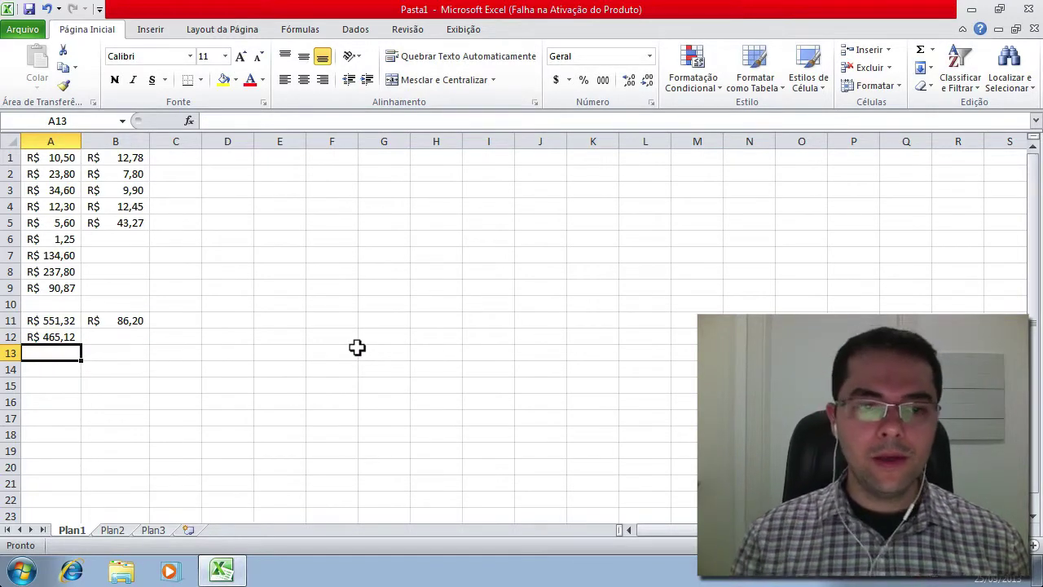
pyautogui.click(59, 336)
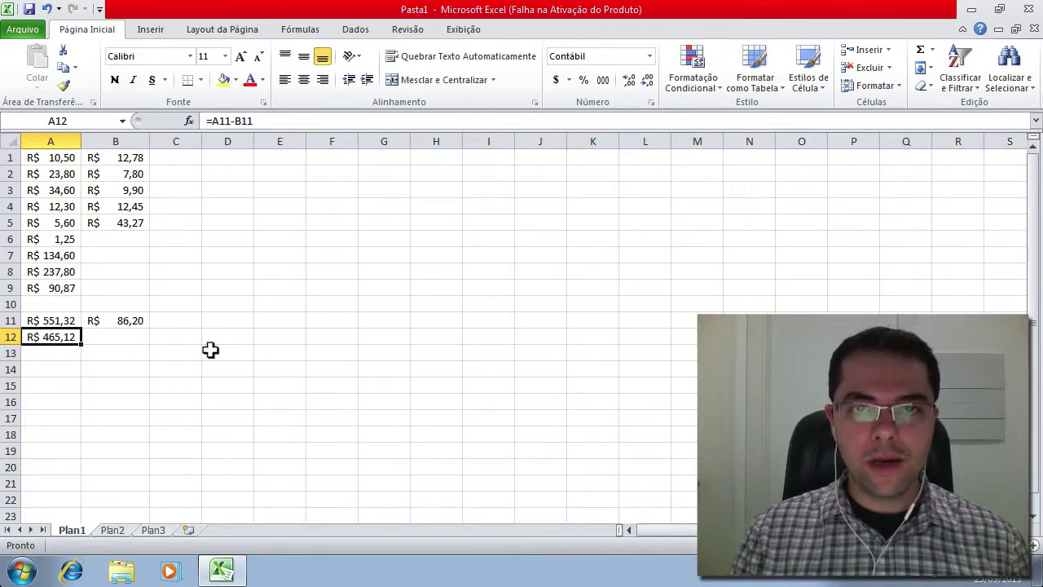
pyautogui.click(63, 321)
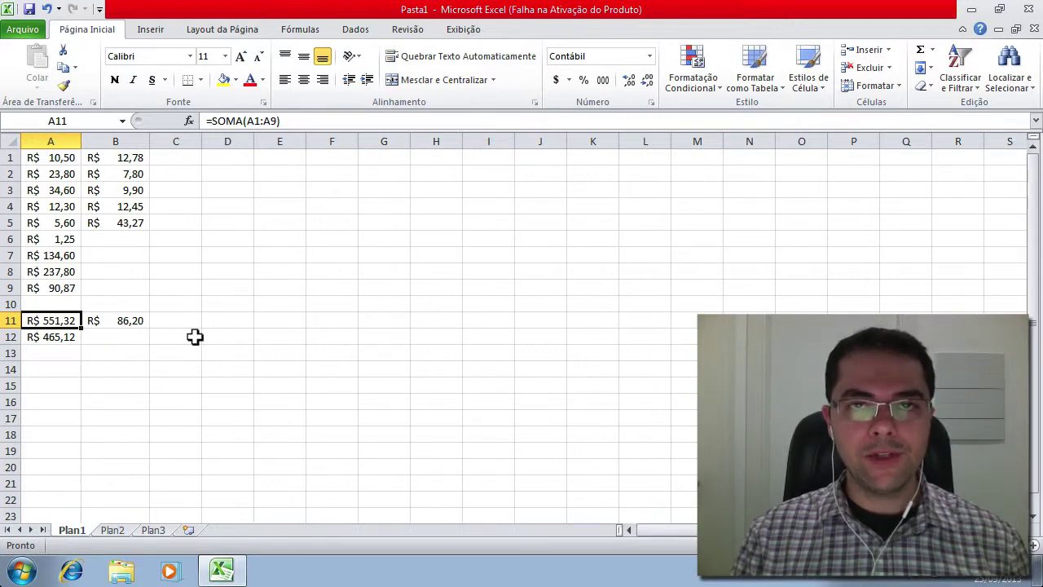
pyautogui.click(112, 320)
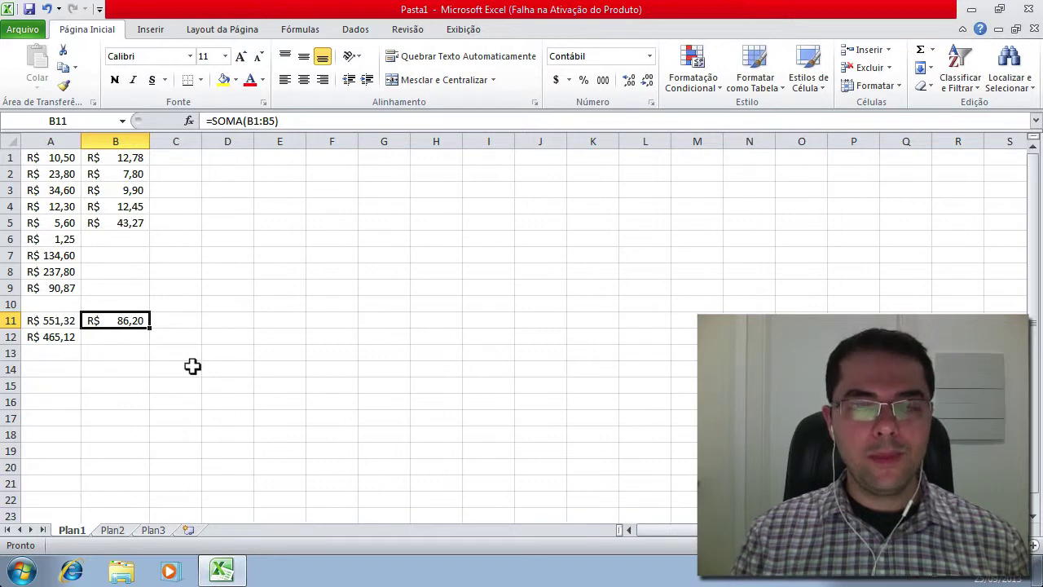
pyautogui.click(68, 337)
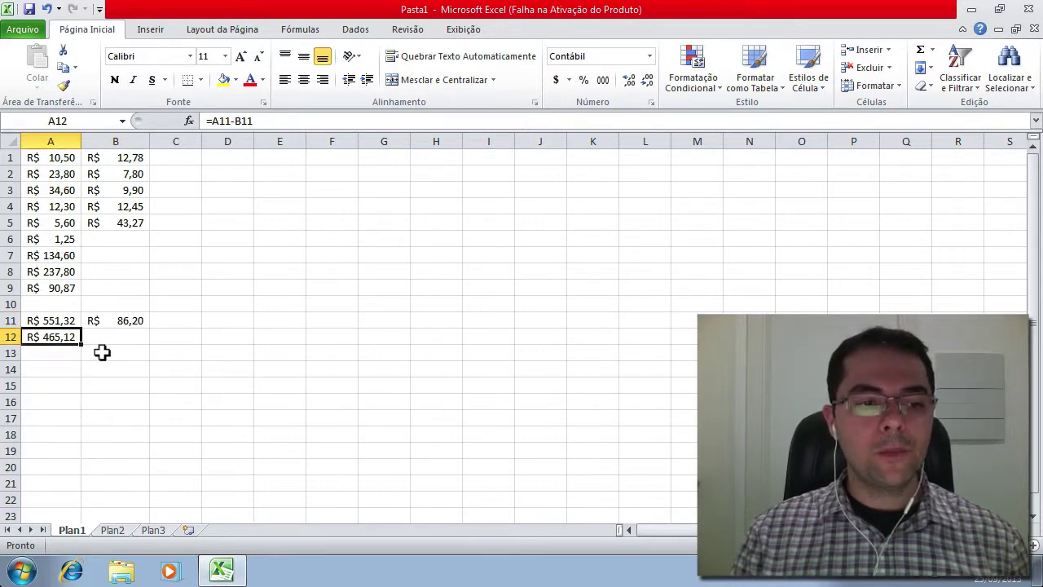